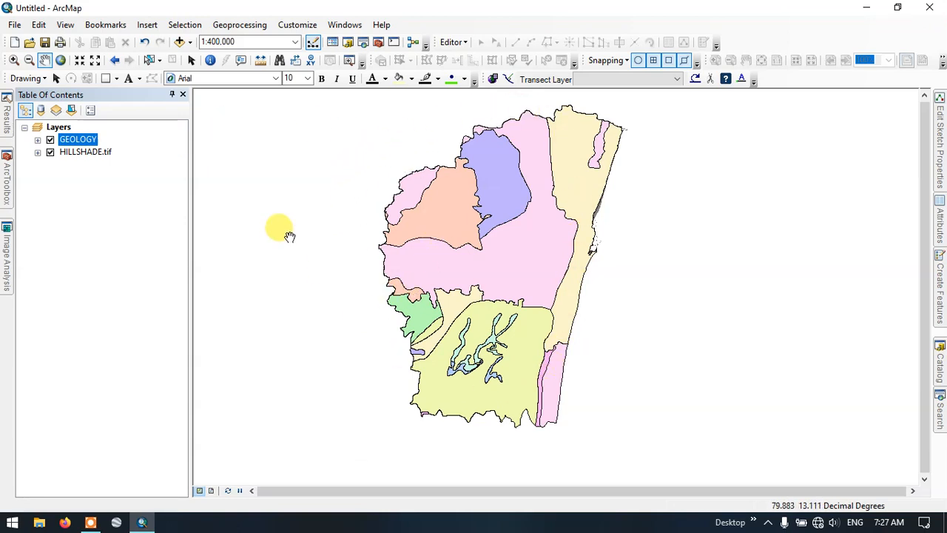
Hide the GEOLOGY layer to examine HILLSHADE.tif beneath it, and turn GEOLOGY back on.
{"action": "left_click", "coordinate": [69, 156]}
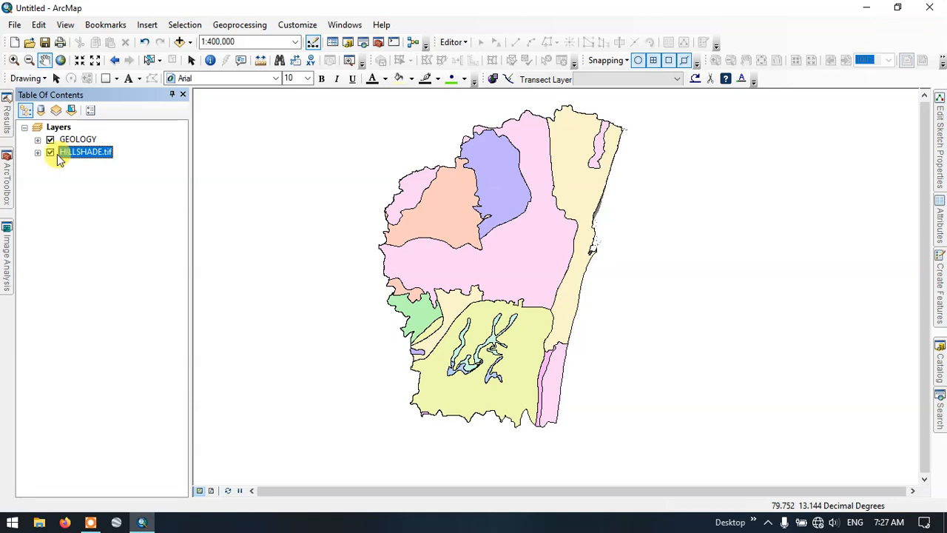
{"action": "left_click", "coordinate": [51, 140]}
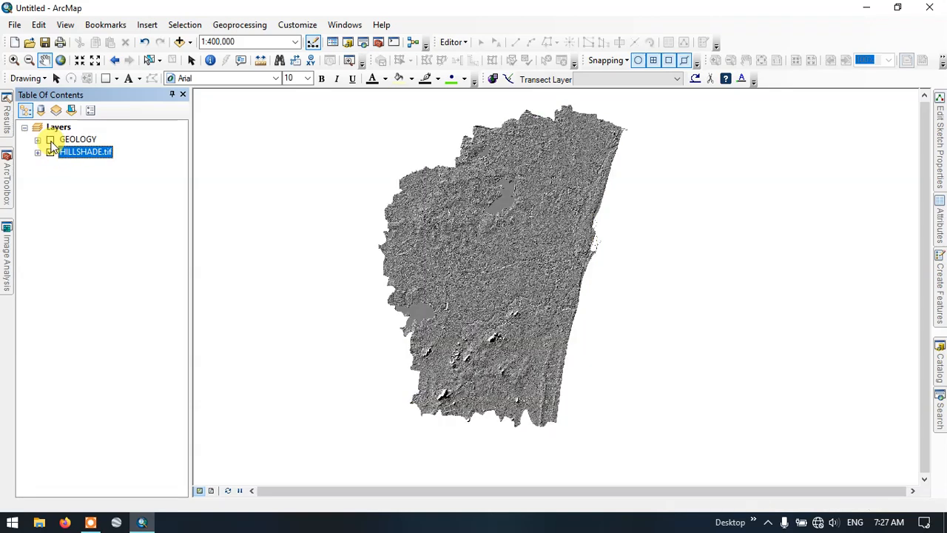
{"action": "scroll", "coordinate": [560, 161], "scroll_direction": "up", "scroll_amount": 3}
{"action": "scroll", "coordinate": [560, 161], "scroll_direction": "down", "scroll_amount": 3}
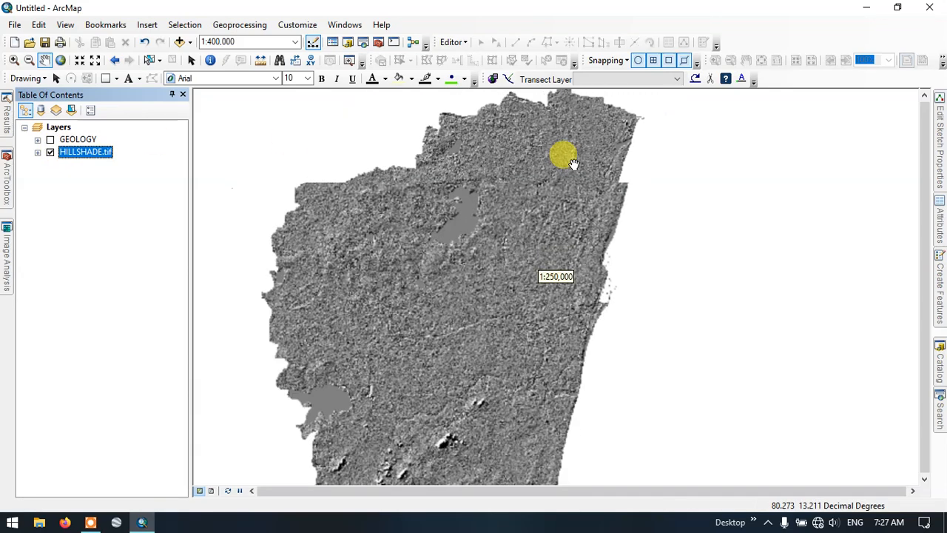
{"action": "left_click", "coordinate": [50, 140]}
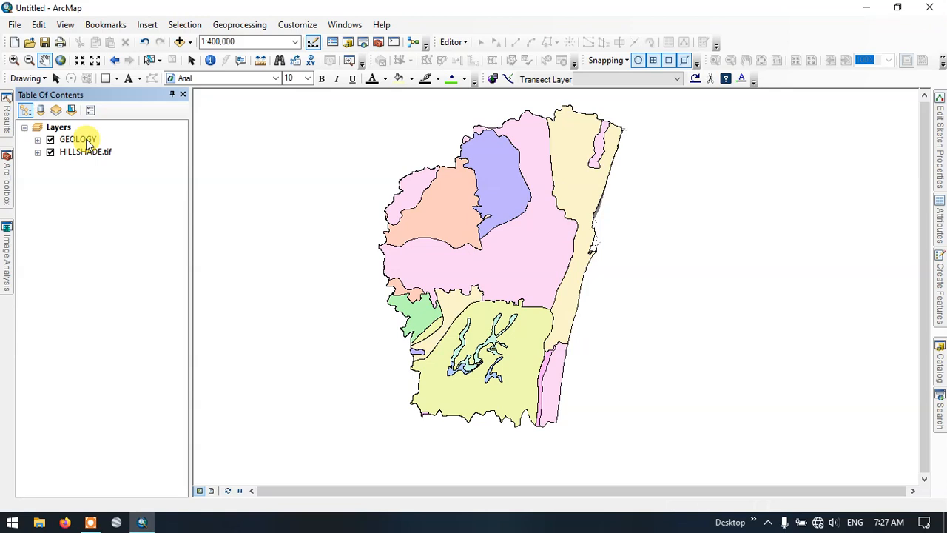
Set the GEOLOGY layer's display transparency to 100% in its layer properties.
{"action": "right_click", "coordinate": [88, 143]}
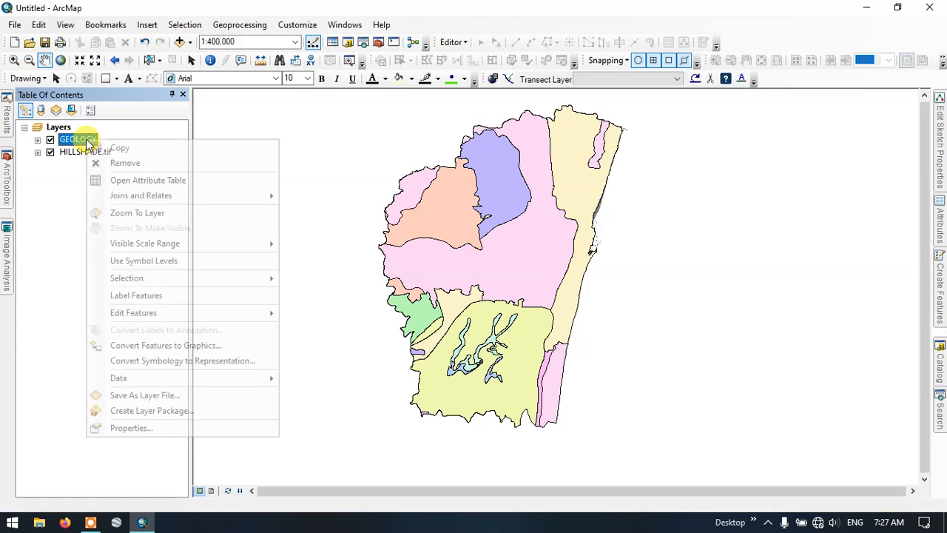
{"action": "left_click", "coordinate": [169, 429]}
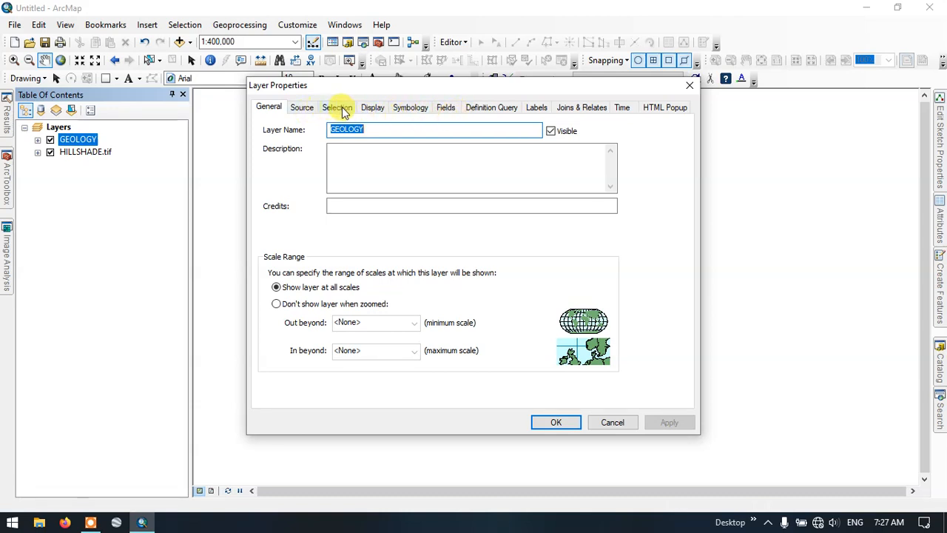
{"action": "left_click", "coordinate": [372, 108]}
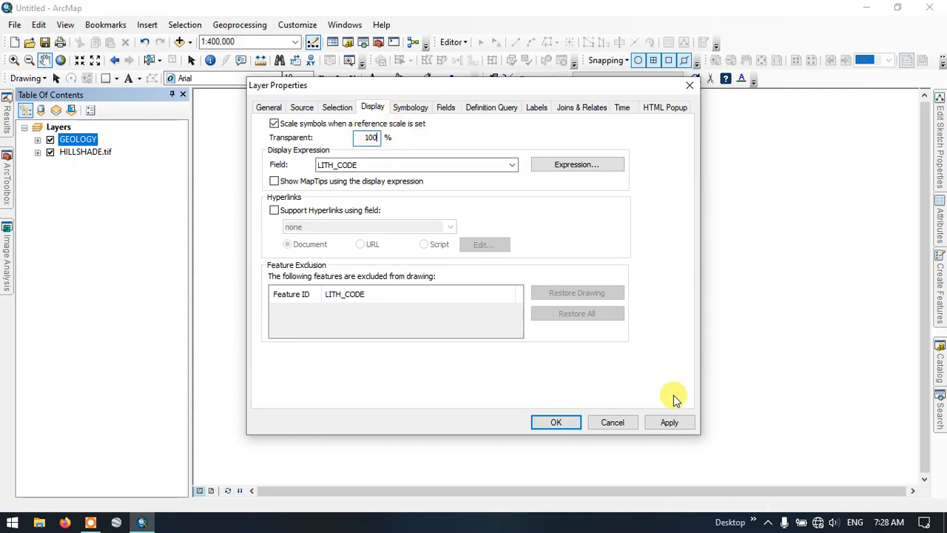
{"action": "left_click", "coordinate": [670, 423]}
{"action": "left_click", "coordinate": [565, 423]}
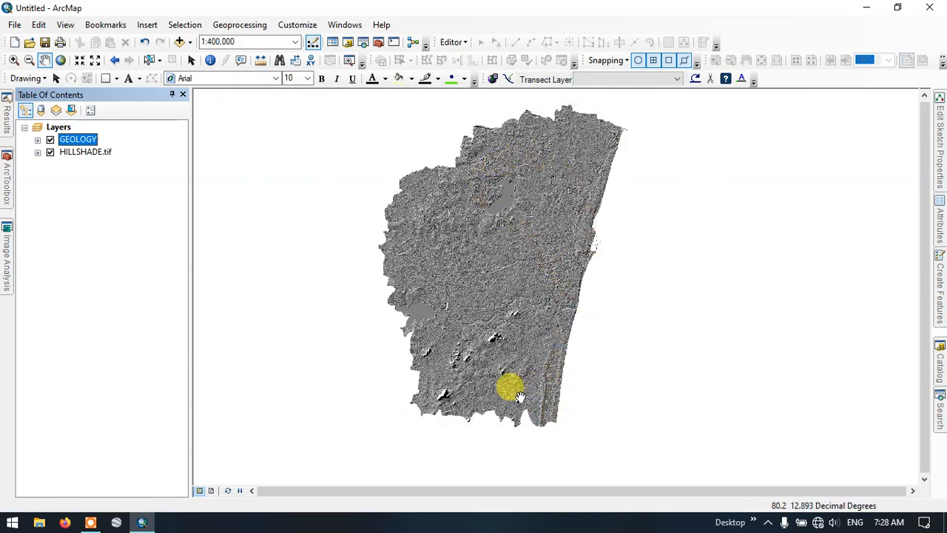
Set the GEOLOGY layer's display transparency to 30% and apply it to the map.
{"action": "right_click", "coordinate": [91, 146]}
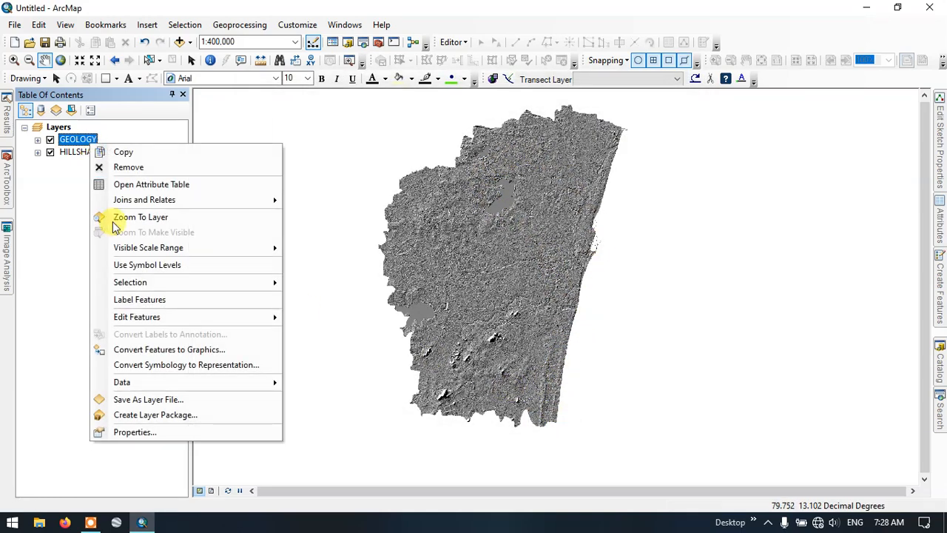
{"action": "left_click", "coordinate": [160, 431]}
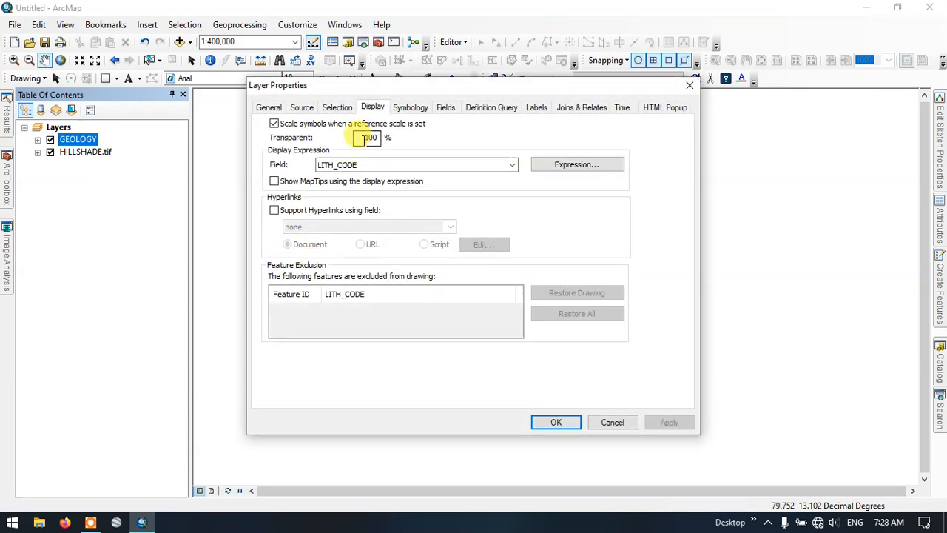
{"action": "left_click_drag", "start_coordinate": [367, 139], "coordinate": [380, 138]}
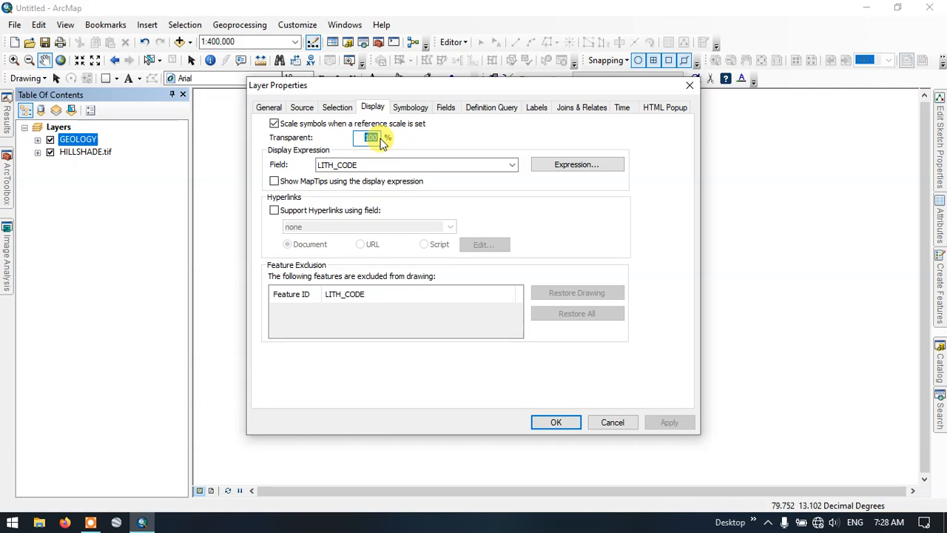
{"action": "type", "text": "30"}
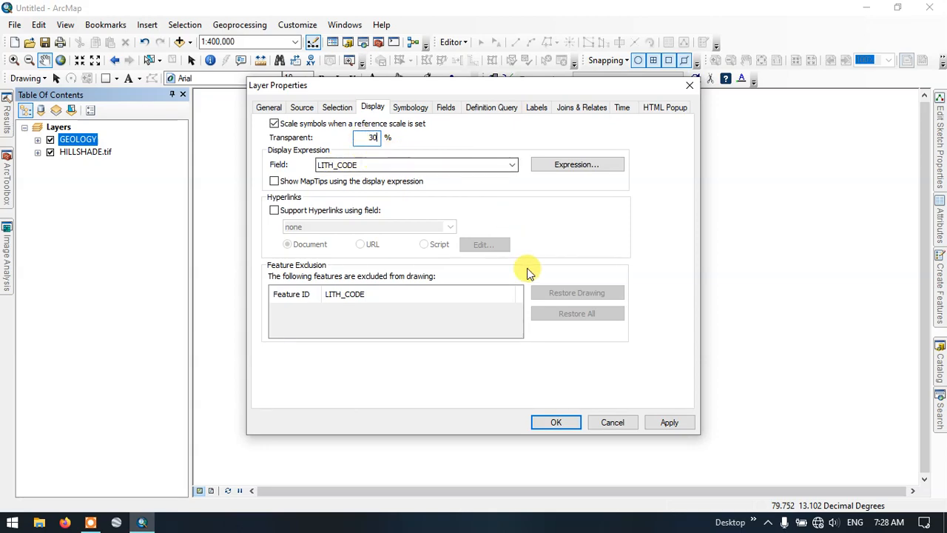
{"action": "left_click", "coordinate": [667, 422]}
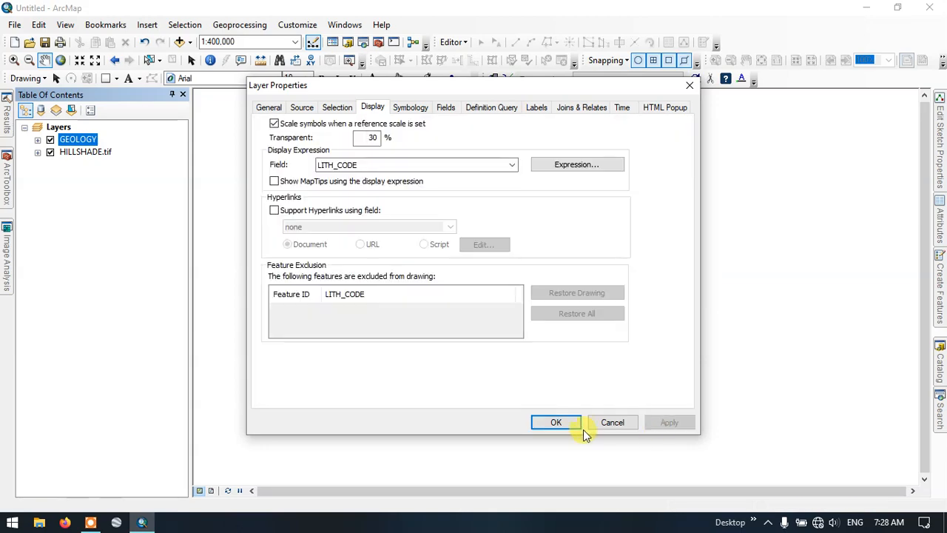
{"action": "left_click", "coordinate": [572, 428]}
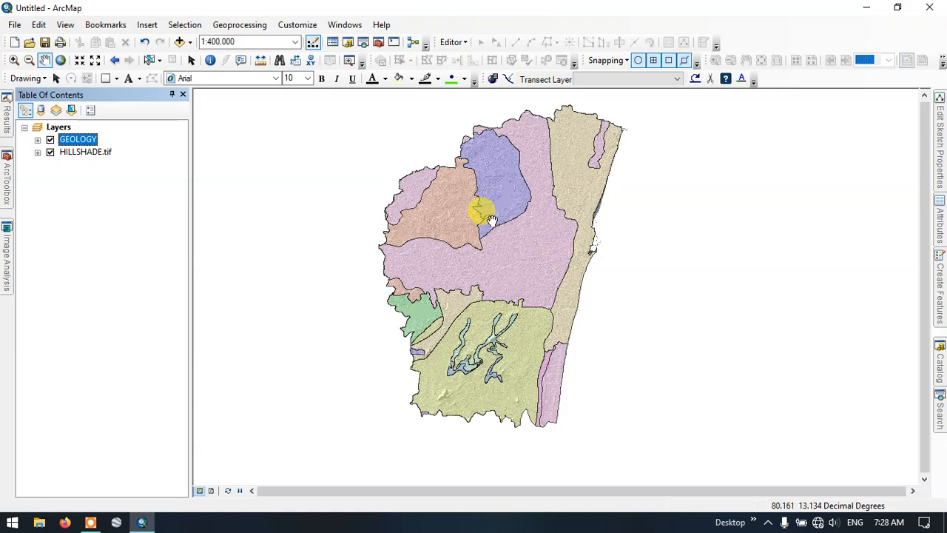
Examine how the hillshade relief shows through the semi-transparent geology polygons at several map scales.
{"action": "scroll", "coordinate": [485, 215], "scroll_direction": "up", "scroll_amount": 2}
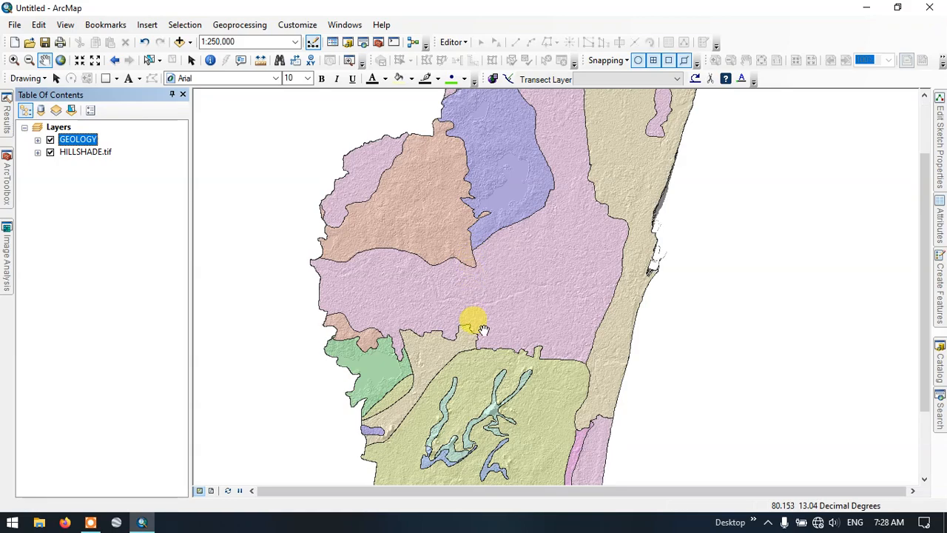
{"action": "left_click_drag", "start_coordinate": [476, 326], "coordinate": [466, 255]}
{"action": "left_click_drag", "start_coordinate": [485, 310], "coordinate": [493, 344]}
{"action": "scroll", "coordinate": [489, 265], "scroll_direction": "up", "scroll_amount": 2}
{"action": "scroll", "coordinate": [497, 348], "scroll_direction": "down", "scroll_amount": 3}
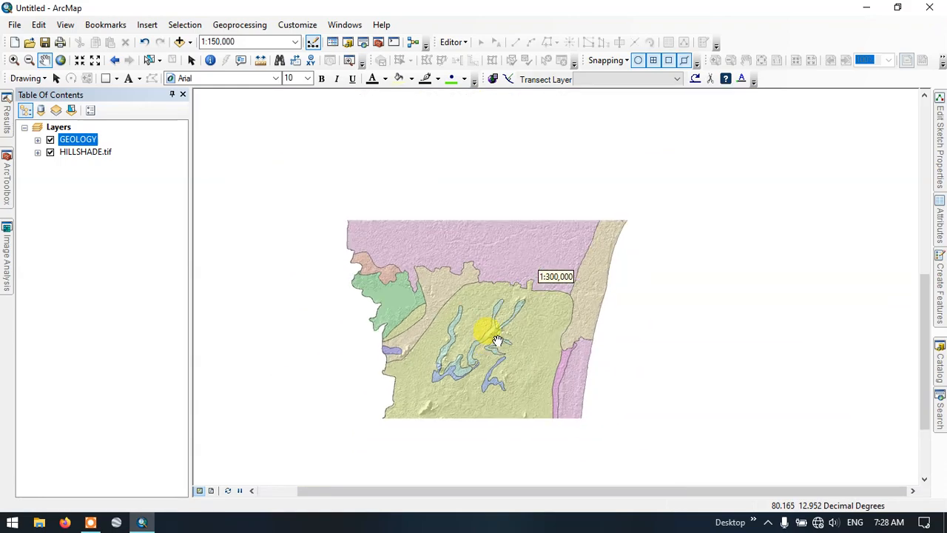
{"action": "scroll", "coordinate": [522, 281], "scroll_direction": "down", "scroll_amount": 2}
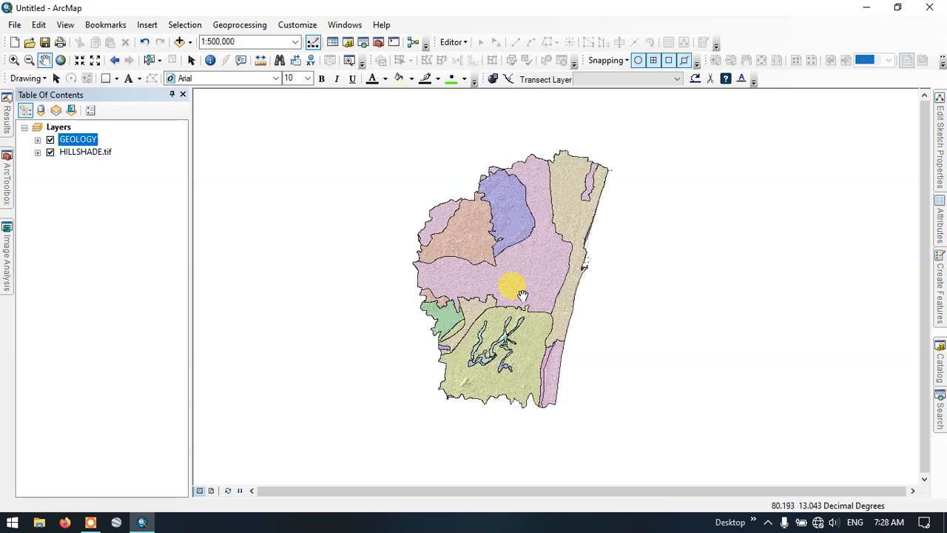
{"action": "scroll", "coordinate": [522, 295], "scroll_direction": "up", "scroll_amount": 2}
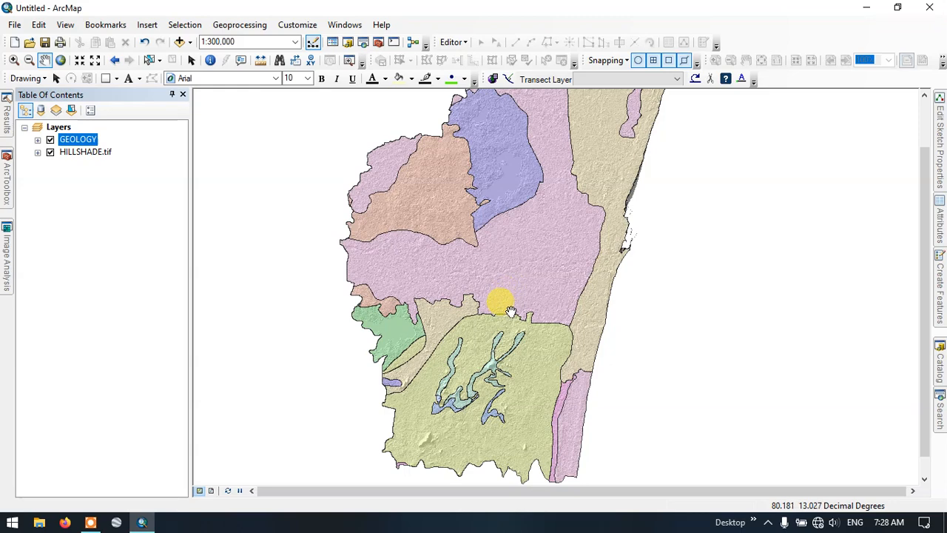
{"action": "scroll", "coordinate": [511, 311], "scroll_direction": "down", "scroll_amount": 1}
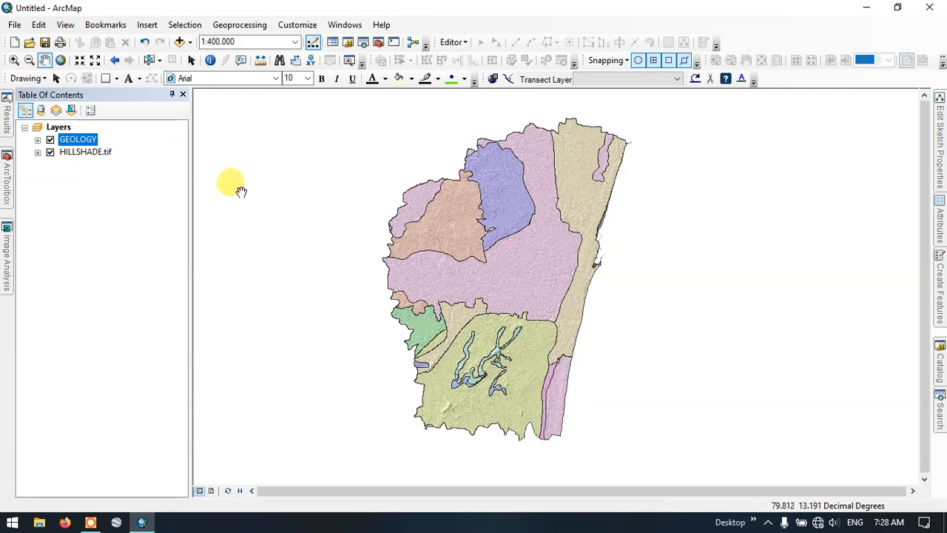
Change the GEOLOGY layer's display transparency to 35% and apply it.
{"action": "right_click", "coordinate": [77, 141]}
{"action": "left_click", "coordinate": [145, 436]}
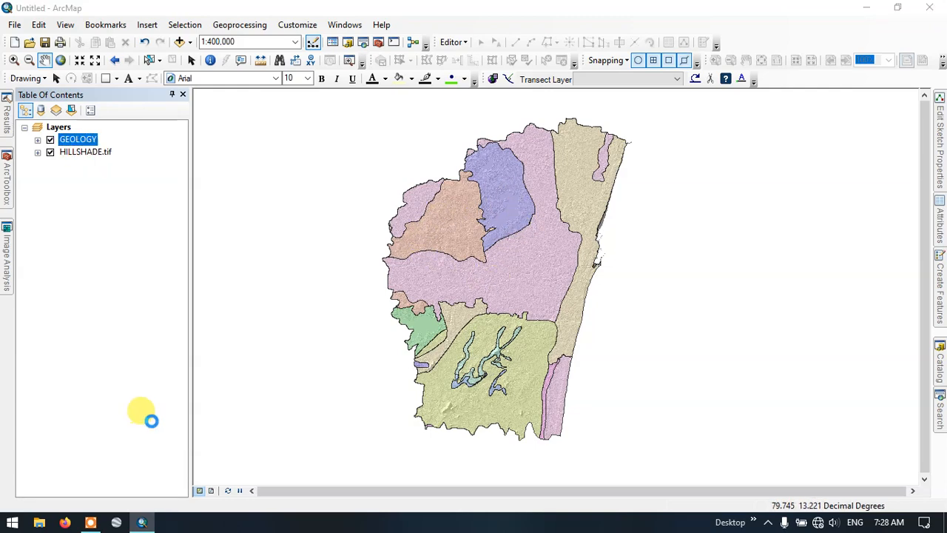
{"action": "double_click", "coordinate": [373, 137]}
{"action": "type", "text": "35"}
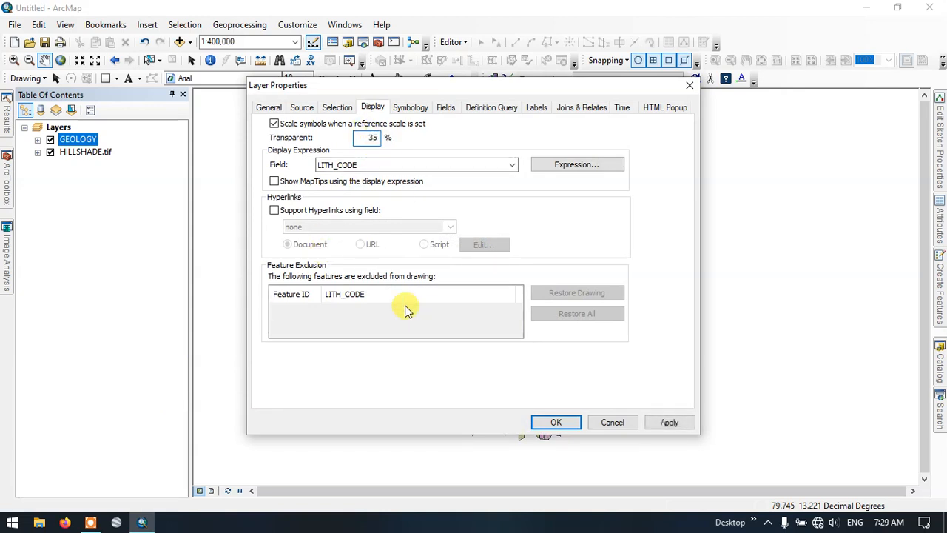
{"action": "left_click", "coordinate": [662, 422]}
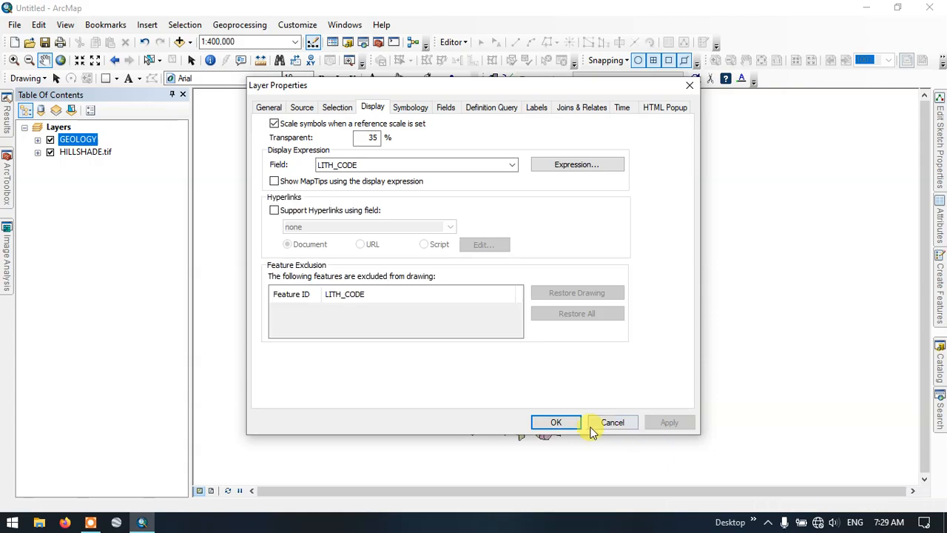
{"action": "left_click", "coordinate": [556, 421]}
Inspect the blend of geology colours and terrain relief across the northern and southern parts of the map.
{"action": "scroll", "coordinate": [536, 191], "scroll_direction": "down", "scroll_amount": 1}
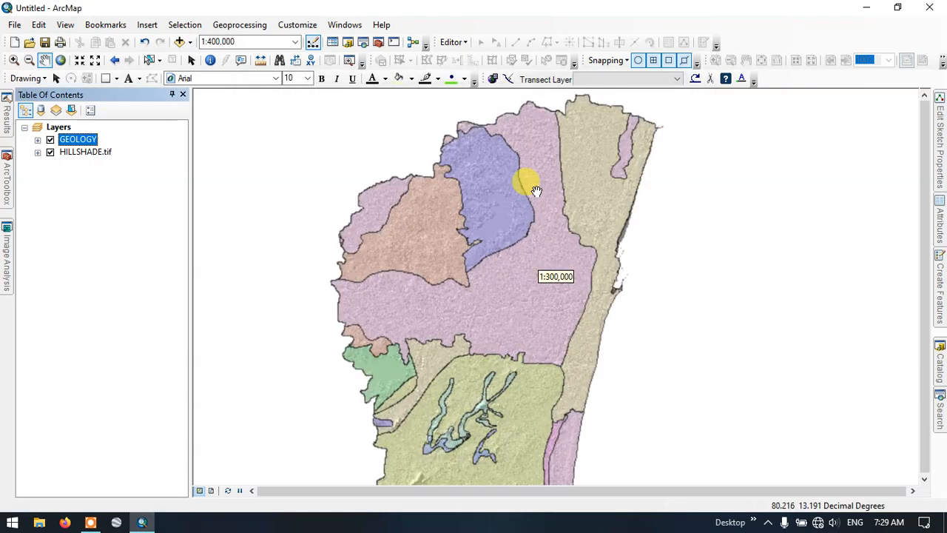
{"action": "scroll", "coordinate": [537, 191], "scroll_direction": "down", "scroll_amount": 1}
{"action": "left_click_drag", "start_coordinate": [521, 312], "coordinate": [510, 220]}
{"action": "left_click_drag", "start_coordinate": [494, 324], "coordinate": [497, 358]}
{"action": "scroll", "coordinate": [548, 287], "scroll_direction": "up", "scroll_amount": 2}
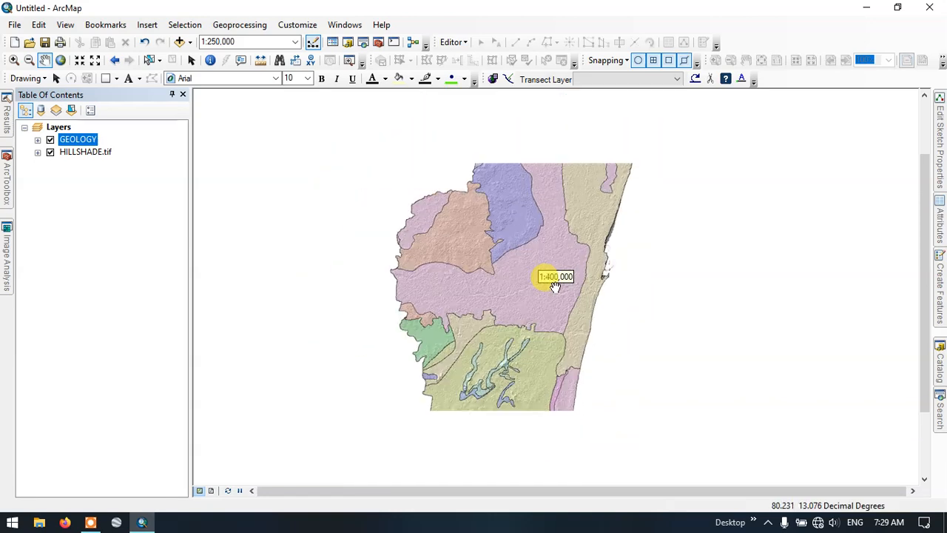
{"action": "left_click_drag", "start_coordinate": [545, 284], "coordinate": [547, 257]}
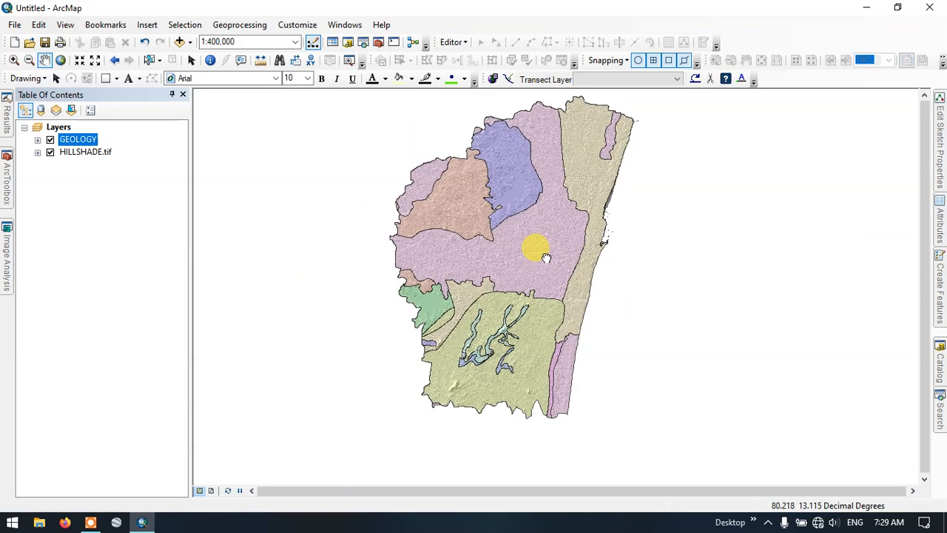
{"action": "scroll", "coordinate": [476, 281], "scroll_direction": "up", "scroll_amount": 1}
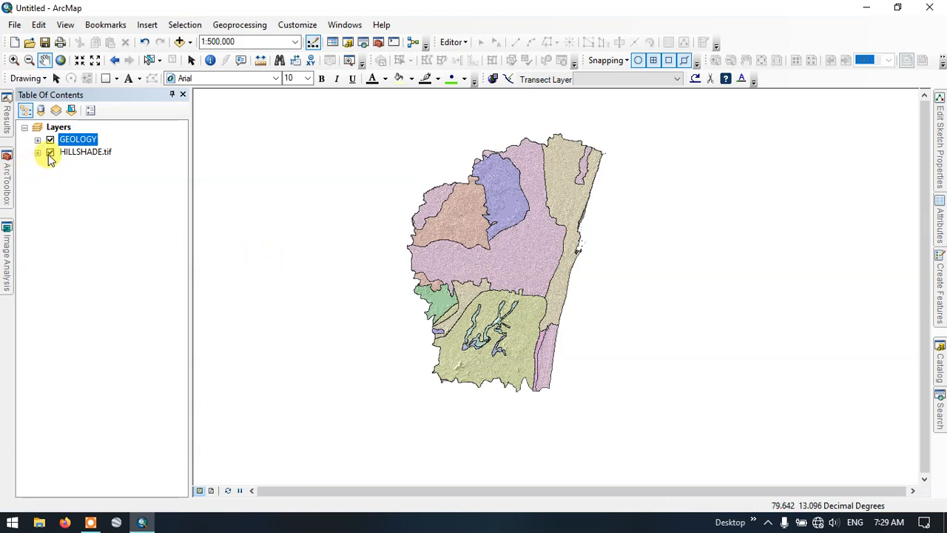
Reset the GEOLOGY layer's display transparency to 0% so that the polygons draw fully opaque.
{"action": "right_click", "coordinate": [68, 140]}
{"action": "left_click", "coordinate": [111, 423]}
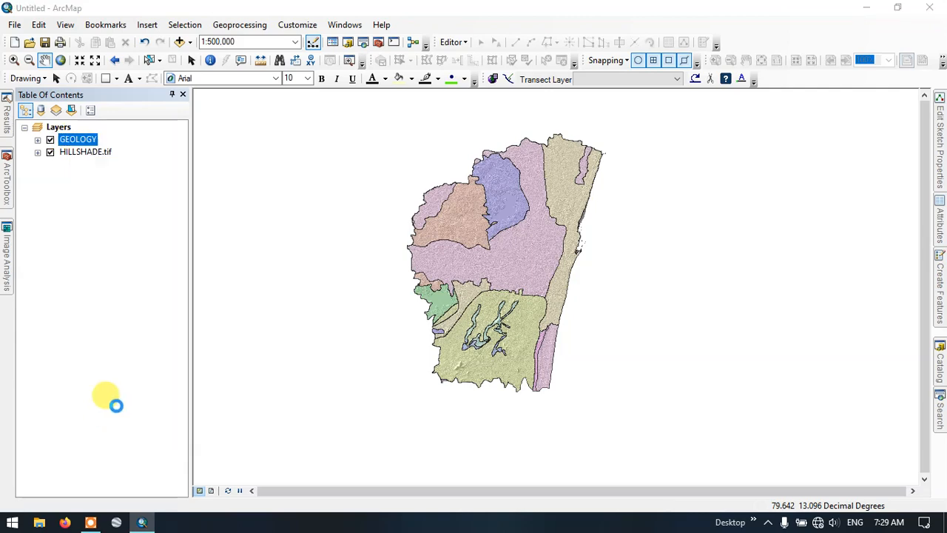
{"action": "double_click", "coordinate": [382, 140]}
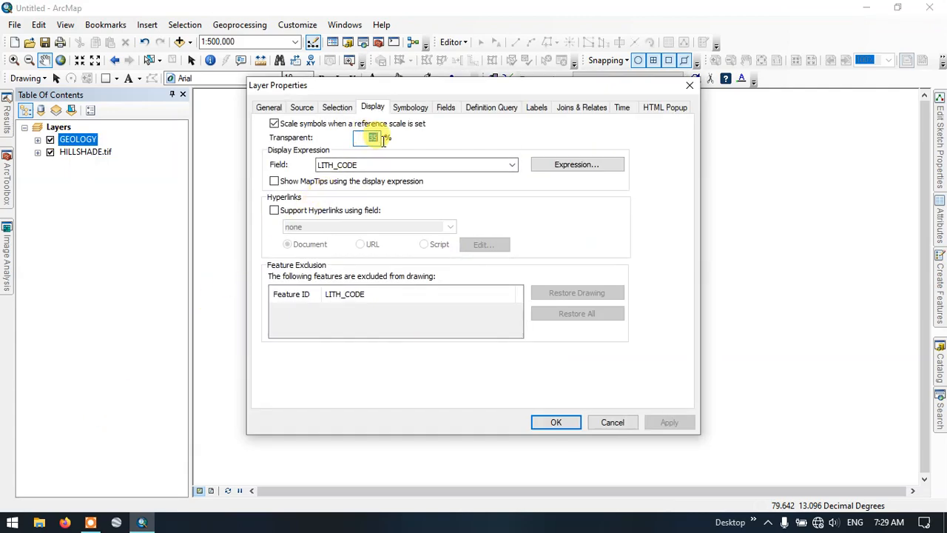
{"action": "type", "text": "0"}
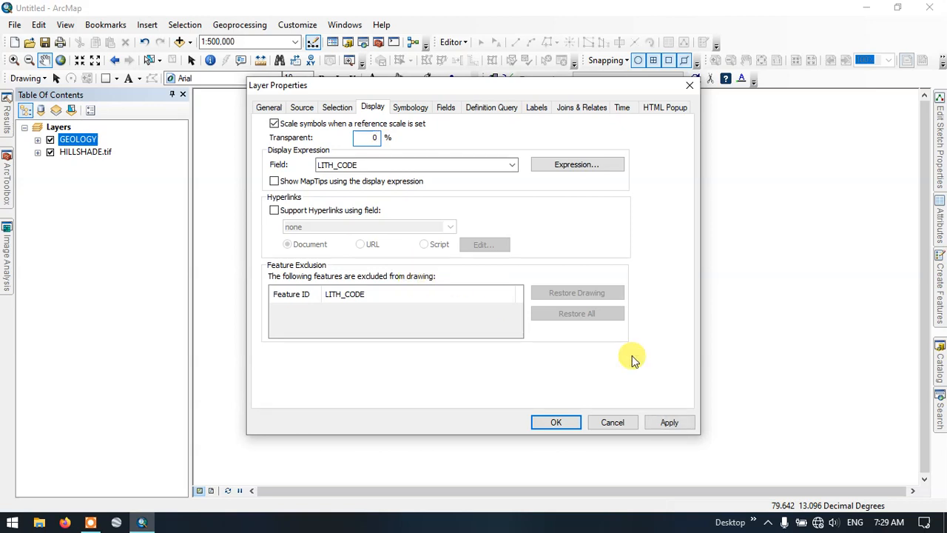
{"action": "left_click", "coordinate": [690, 426]}
{"action": "left_click", "coordinate": [559, 422]}
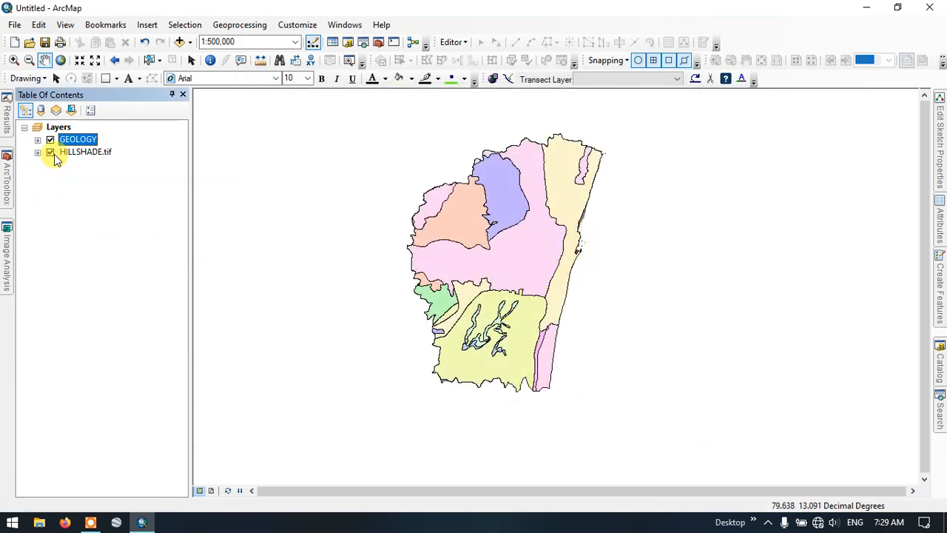
Move the HILLSHADE.tif layer above GEOLOGY in the drawing order and check the relief on the map.
{"action": "left_click", "coordinate": [85, 152]}
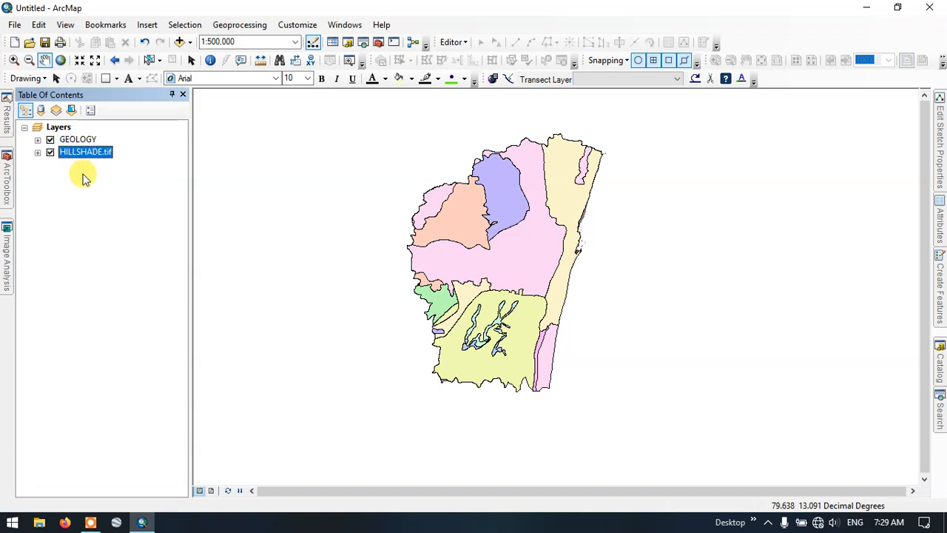
{"action": "left_click_drag", "start_coordinate": [86, 151], "coordinate": [94, 140]}
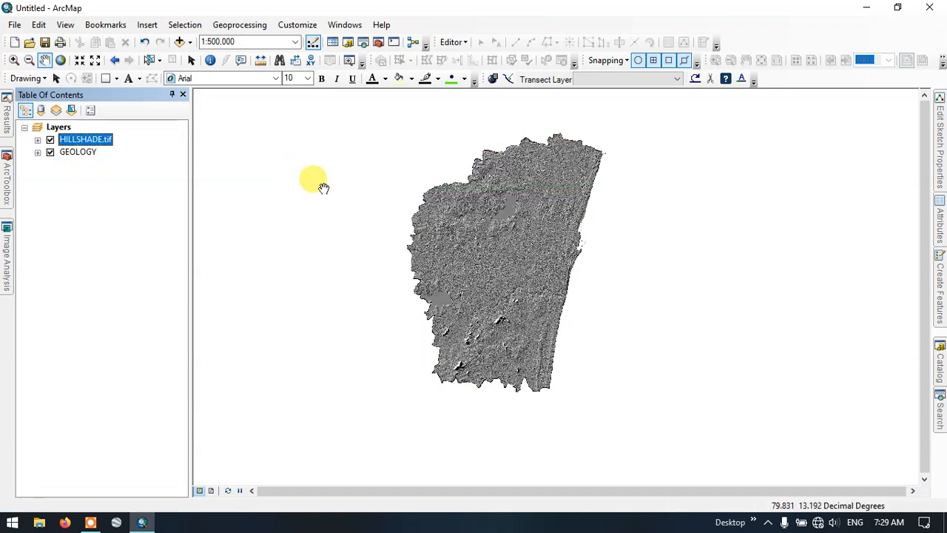
{"action": "scroll", "coordinate": [548, 170], "scroll_direction": "up", "scroll_amount": 2}
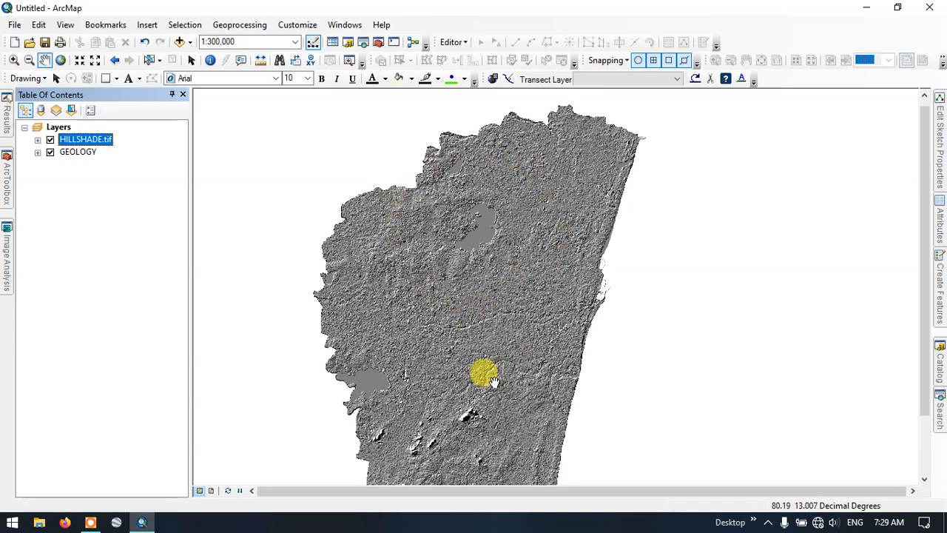
{"action": "left_click_drag", "start_coordinate": [491, 379], "coordinate": [502, 344]}
{"action": "scroll", "coordinate": [514, 266], "scroll_direction": "up", "scroll_amount": 1}
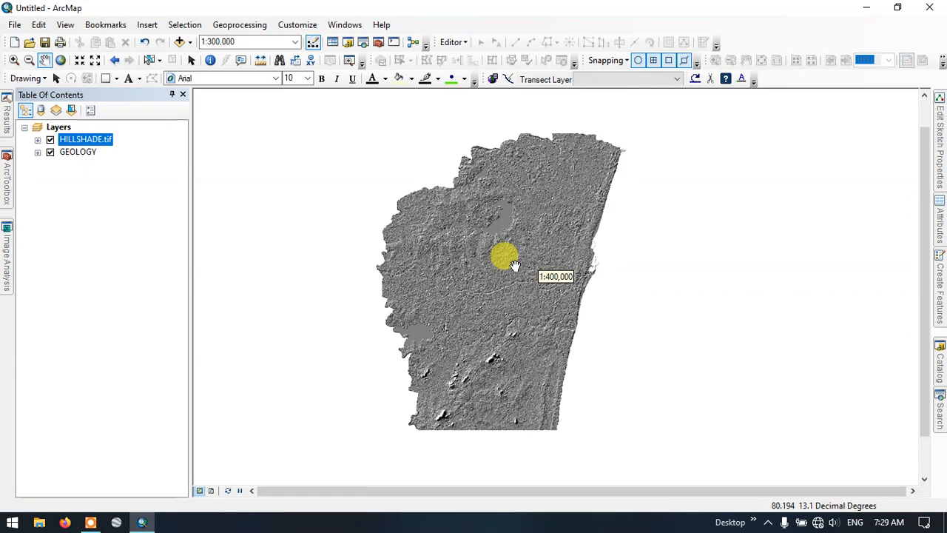
Set the HILLSHADE.tif layer's display transparency to 30%, apply it and check the blend with the geology colours.
{"action": "right_click", "coordinate": [71, 144]}
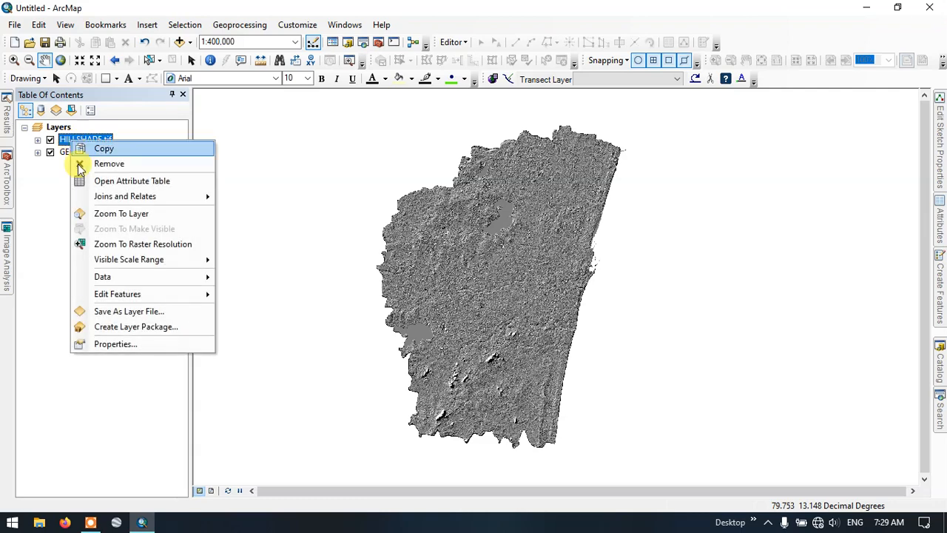
{"action": "left_click", "coordinate": [122, 344]}
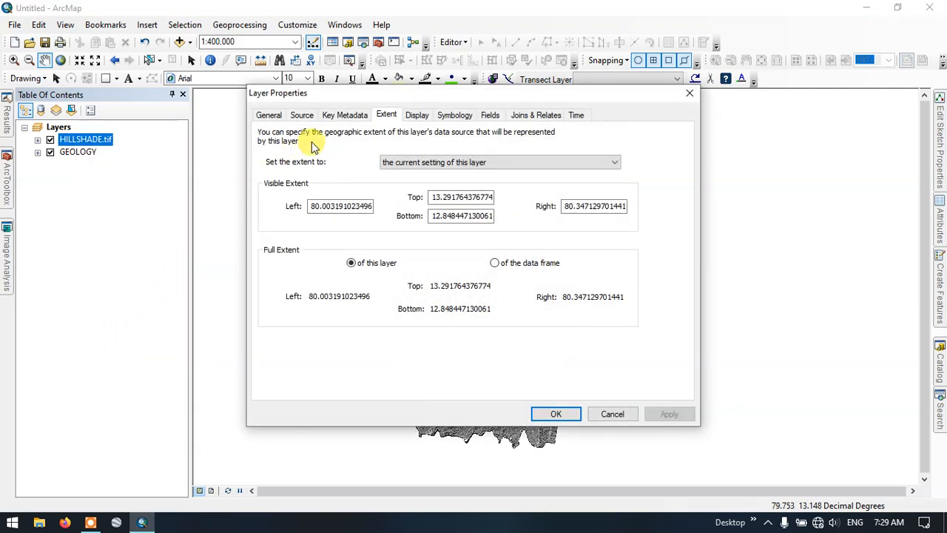
{"action": "left_click", "coordinate": [418, 117]}
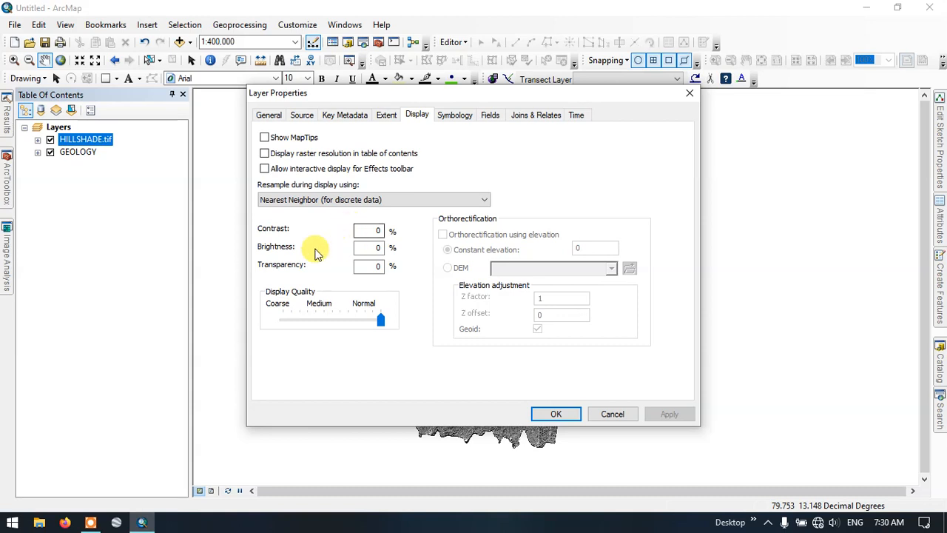
{"action": "left_click", "coordinate": [375, 267]}
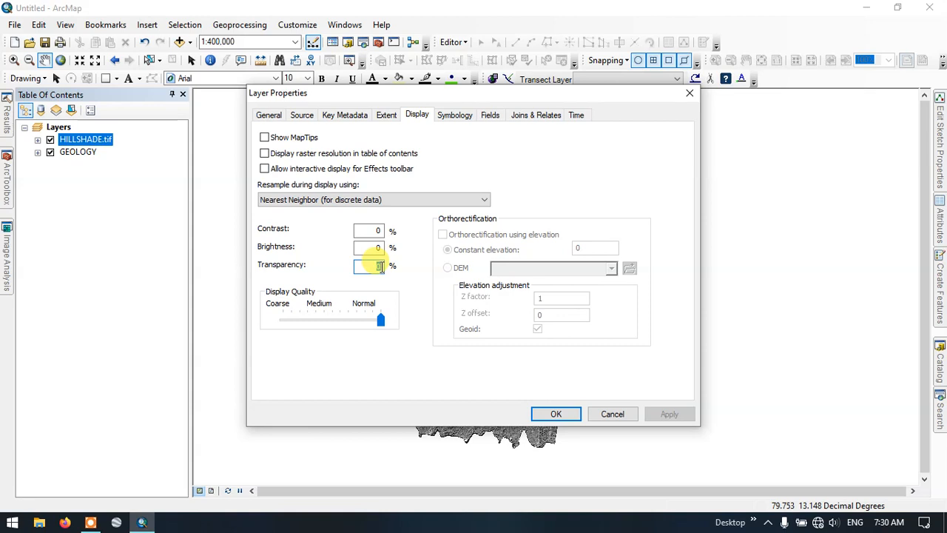
{"action": "type", "text": "30"}
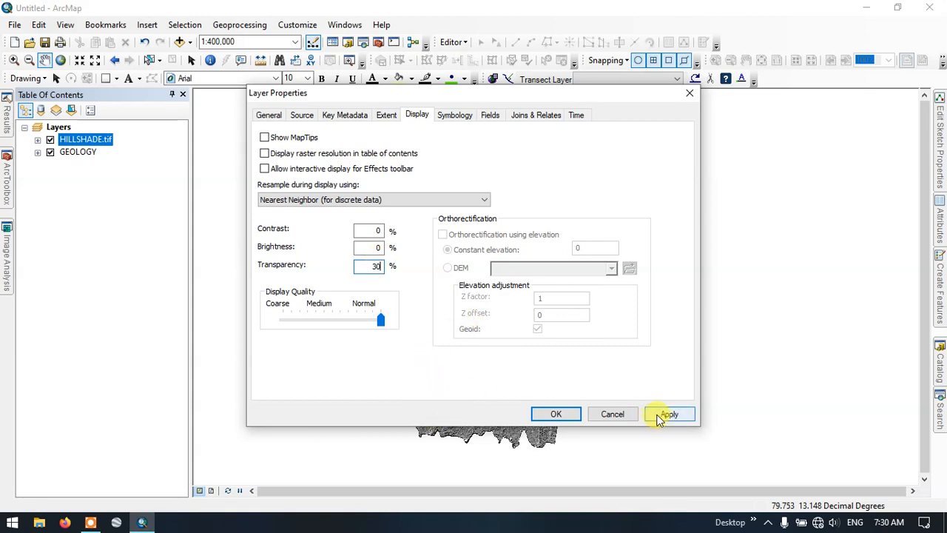
{"action": "left_click", "coordinate": [662, 415]}
{"action": "left_click", "coordinate": [564, 415]}
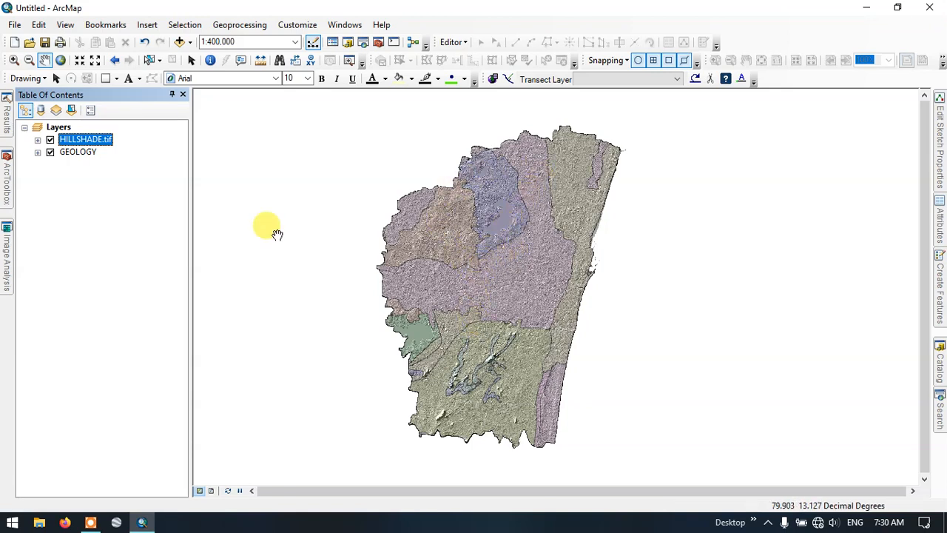
{"action": "scroll", "coordinate": [499, 317], "scroll_direction": "down", "scroll_amount": 2}
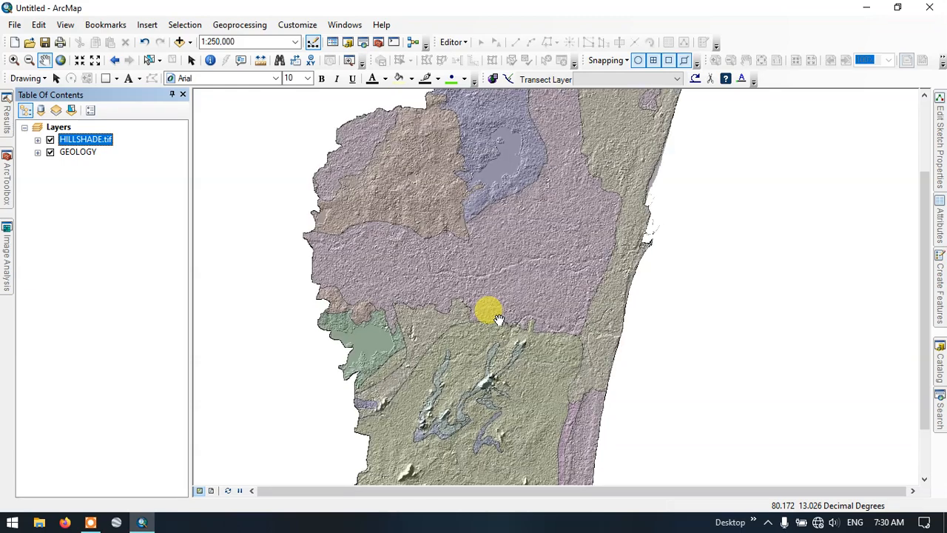
{"action": "scroll", "coordinate": [499, 318], "scroll_direction": "up", "scroll_amount": 1}
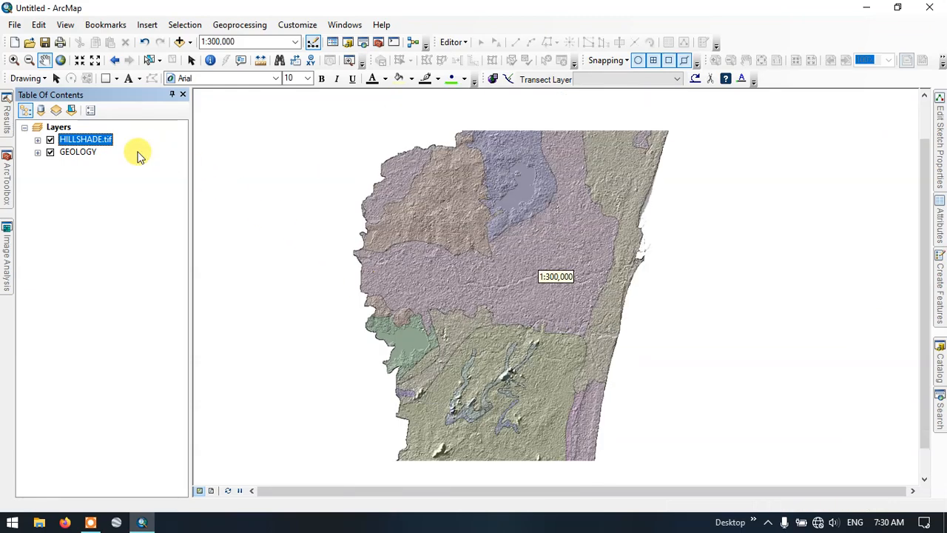
Change the HILLSHADE.tif layer's display transparency to 40% and apply it.
{"action": "right_click", "coordinate": [100, 145]}
{"action": "left_click", "coordinate": [180, 348]}
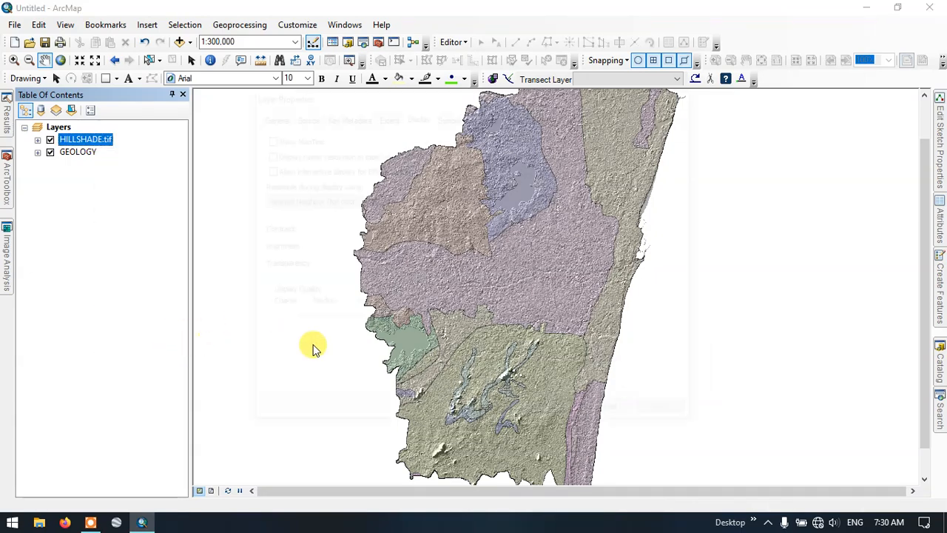
{"action": "double_click", "coordinate": [375, 265]}
{"action": "type", "text": "0"}
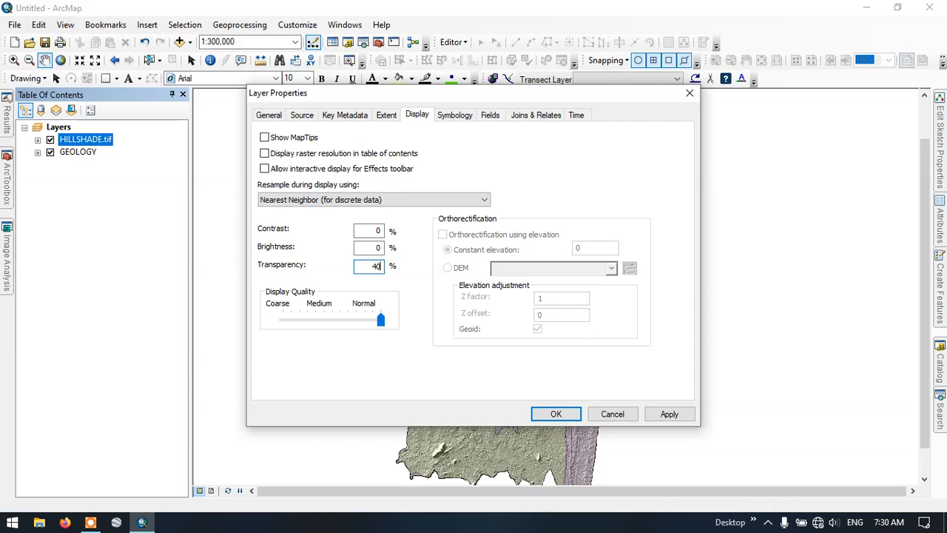
{"action": "left_click", "coordinate": [669, 414]}
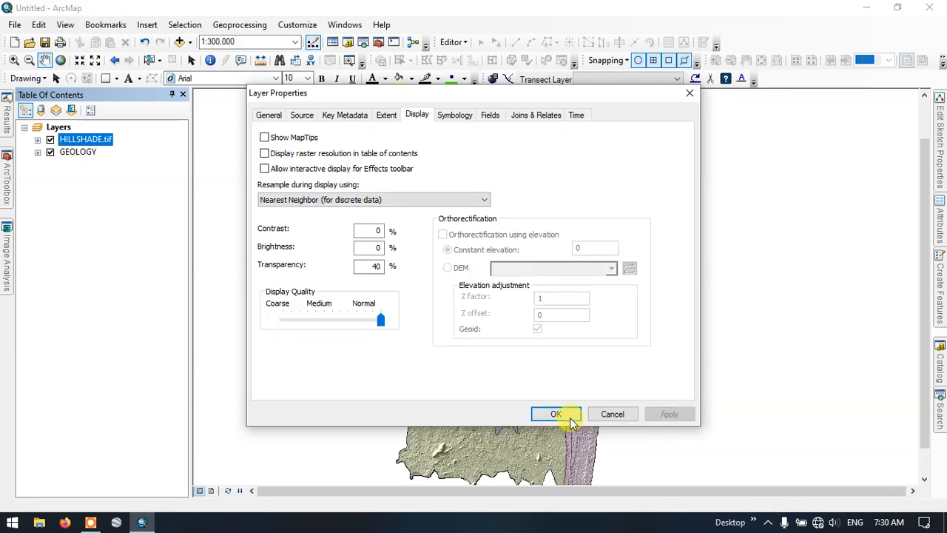
{"action": "left_click", "coordinate": [567, 414]}
Examine the hillshade relief over the geology colours, both close up around the southern hills and across the whole map.
{"action": "scroll", "coordinate": [542, 387], "scroll_direction": "up", "scroll_amount": 1}
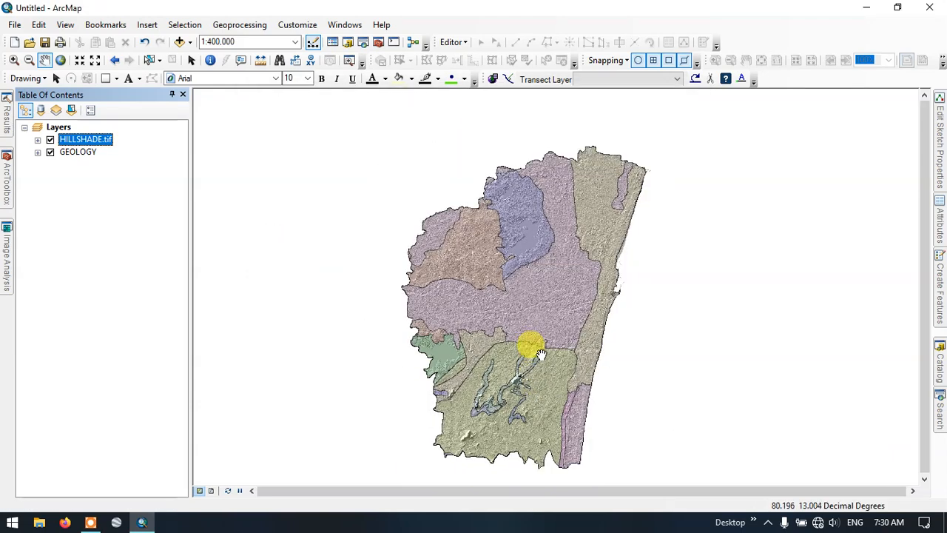
{"action": "scroll", "coordinate": [546, 303], "scroll_direction": "down", "scroll_amount": 1}
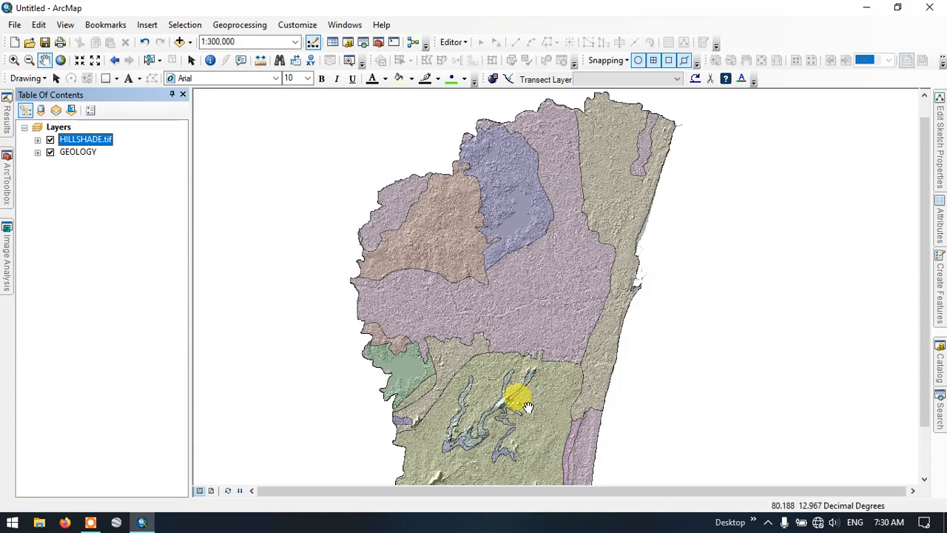
{"action": "scroll", "coordinate": [525, 404], "scroll_direction": "down", "scroll_amount": 1}
{"action": "scroll", "coordinate": [521, 399], "scroll_direction": "up", "scroll_amount": 1}
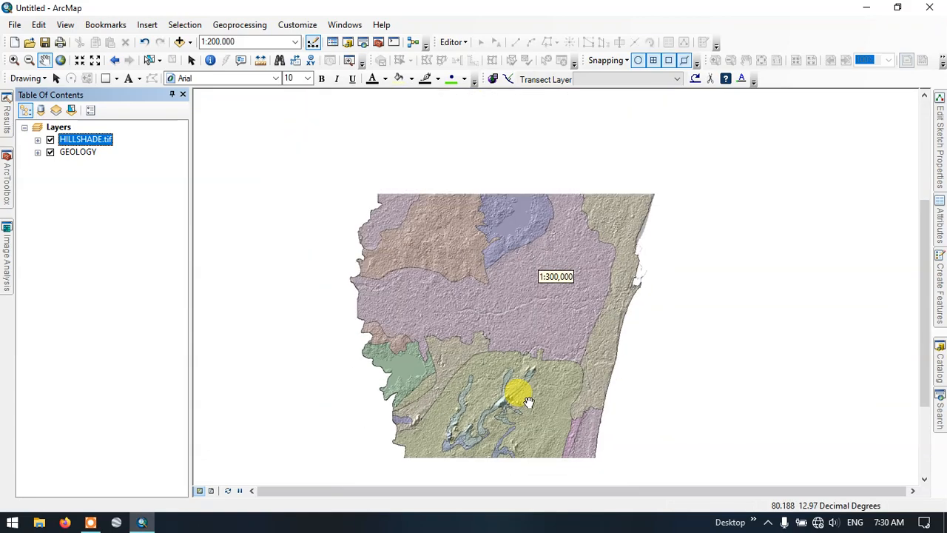
{"action": "left_click_drag", "start_coordinate": [518, 390], "coordinate": [525, 332]}
{"action": "scroll", "coordinate": [525, 265], "scroll_direction": "up", "scroll_amount": 3}
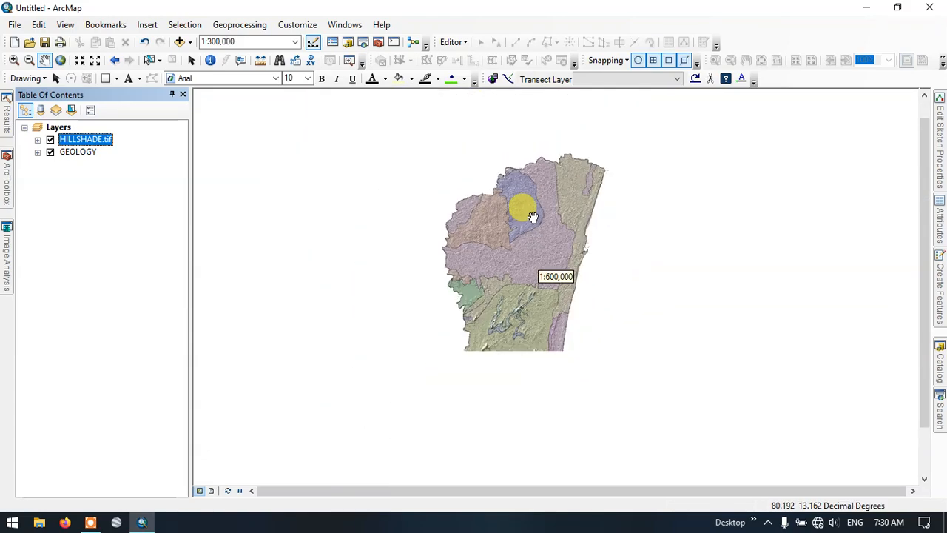